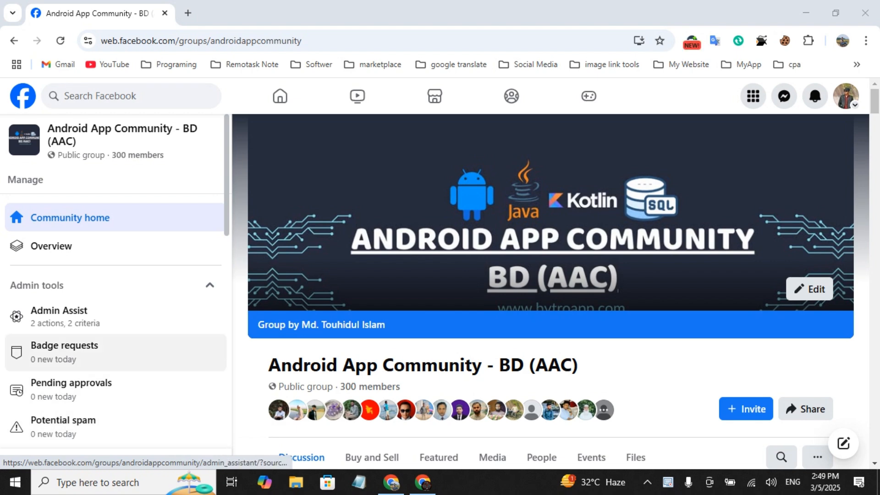
Switch to Google AdMob and start a new Android app that is not listed on a supported app store
{"action": "left_click", "coordinate": [422, 482]}
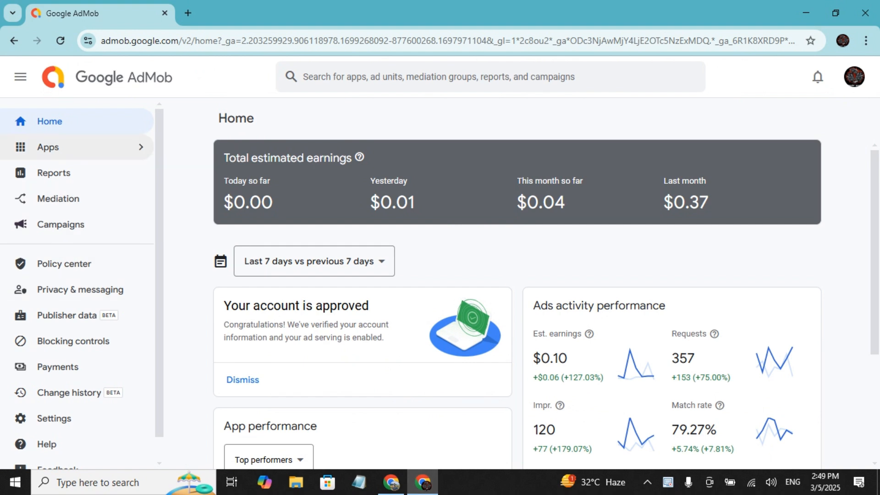
{"action": "left_click", "coordinate": [77, 148]}
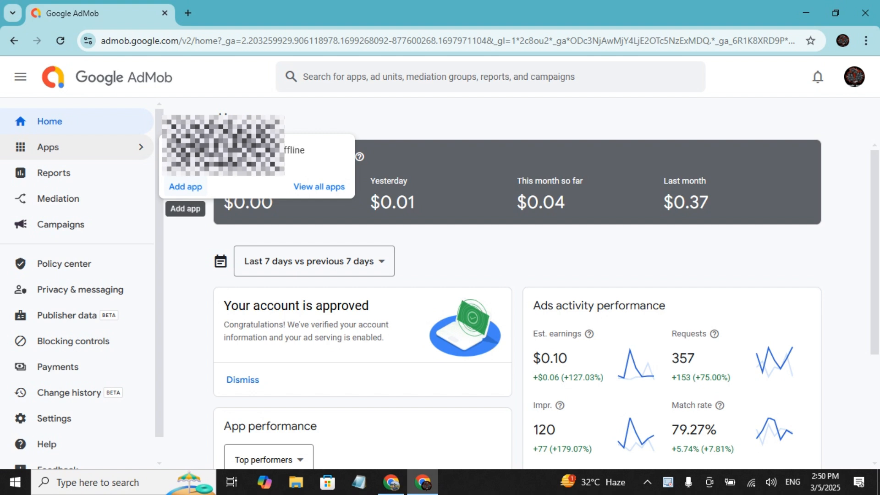
{"action": "left_click", "coordinate": [185, 186]}
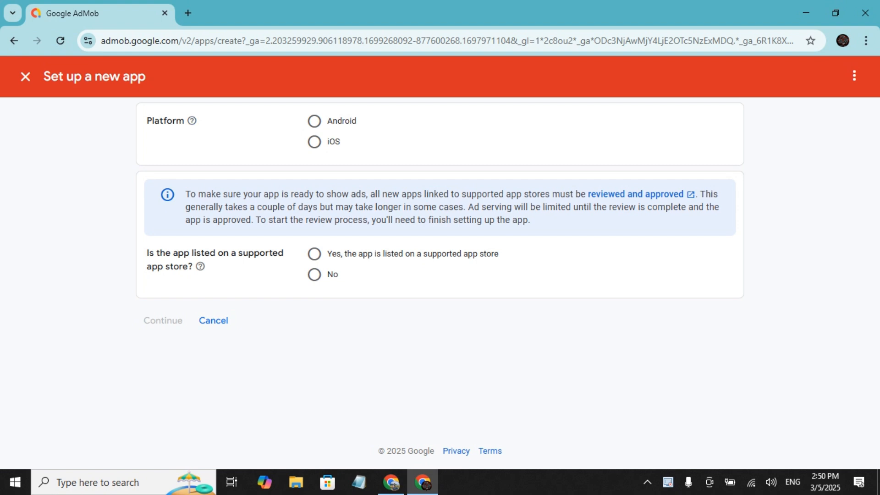
{"action": "left_click", "coordinate": [314, 121]}
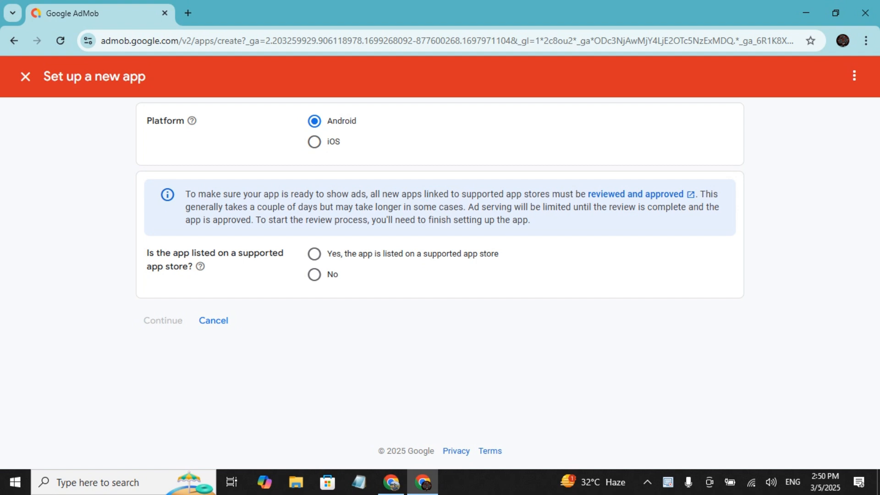
{"action": "left_click", "coordinate": [314, 275]}
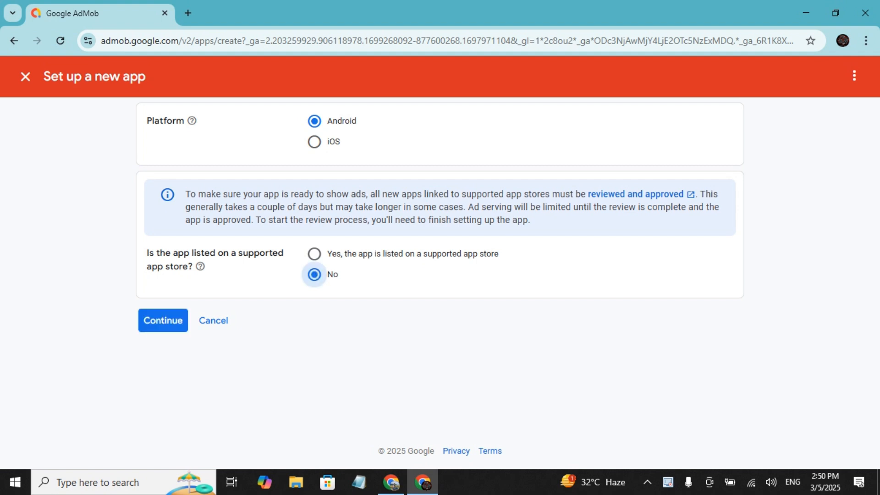
{"action": "left_click", "coordinate": [164, 320]}
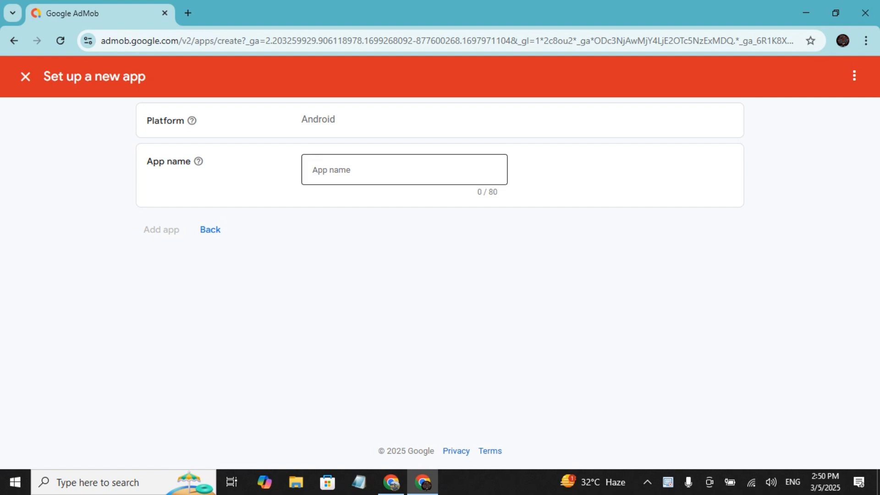
Name the new app Test, add it to the account and finish the app setup
{"action": "left_click", "coordinate": [404, 169]}
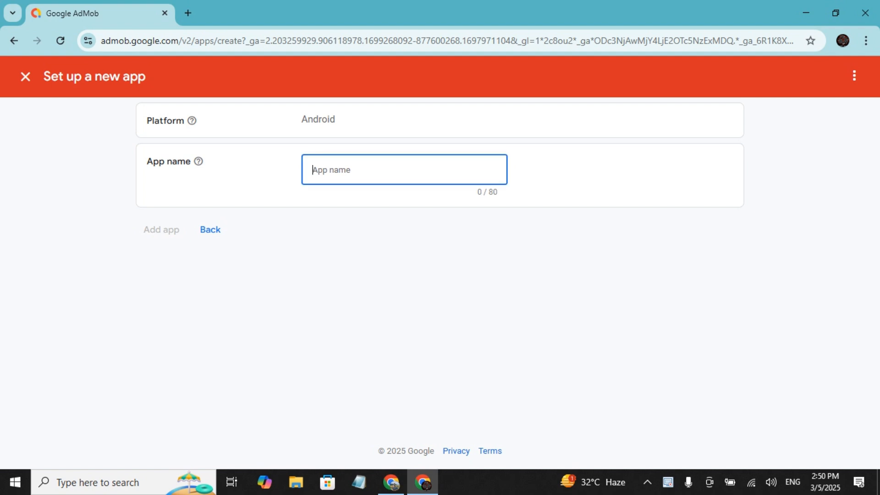
{"action": "type", "text": "Test"}
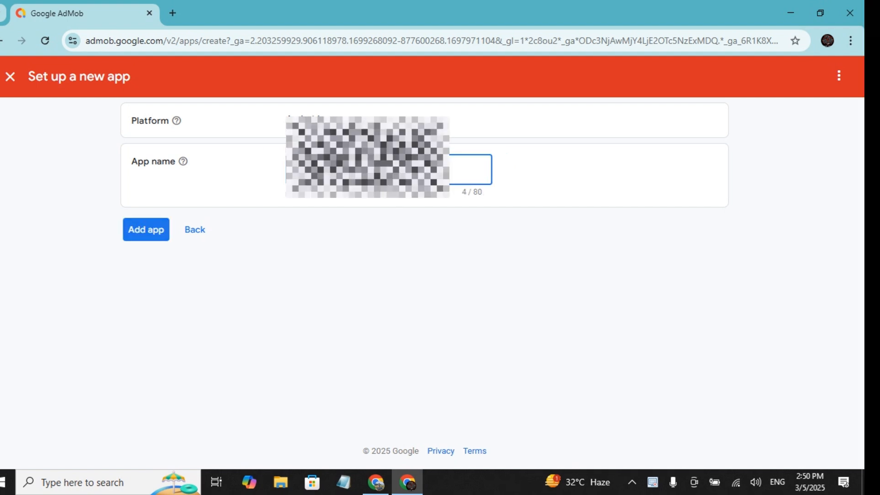
{"action": "key", "text": "Return"}
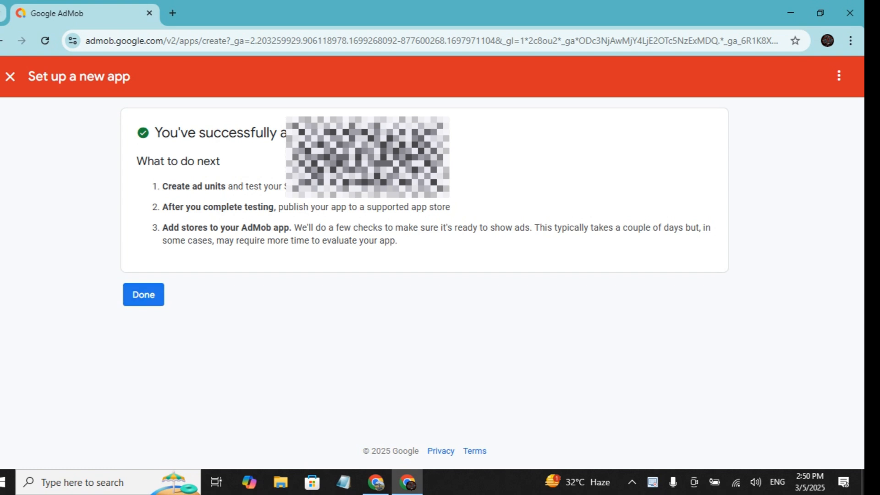
{"action": "key", "text": "Return"}
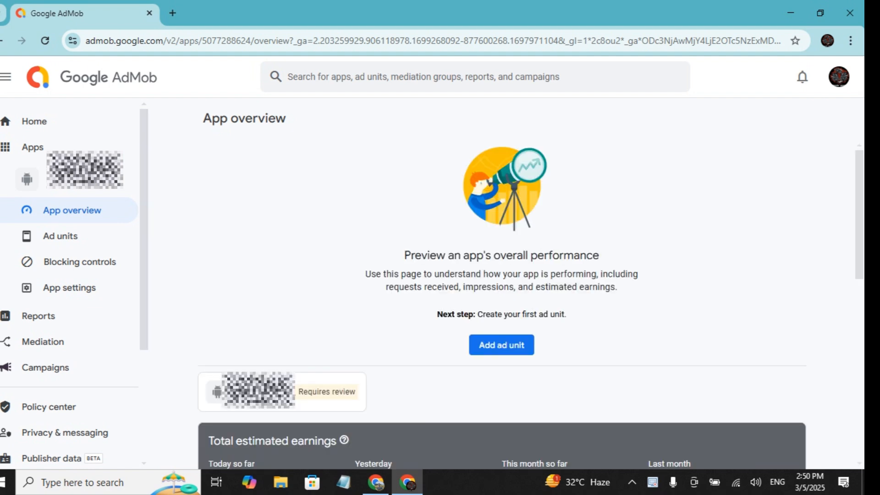
Look over the new app's overview page and its app settings
{"action": "scroll", "coordinate": [501, 275], "scroll_direction": "down", "scroll_amount": 4}
{"action": "scroll", "coordinate": [502, 275], "scroll_direction": "up", "scroll_amount": 4}
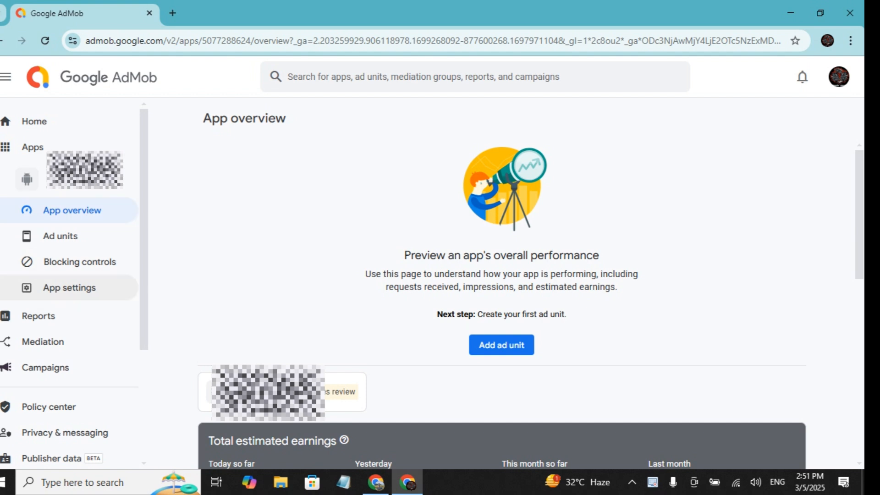
{"action": "left_click", "coordinate": [69, 287]}
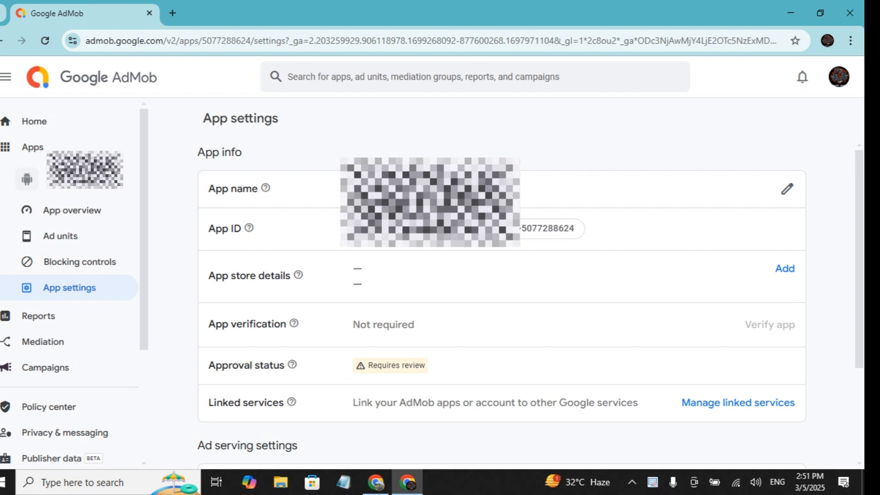
Start the app's first ad unit, review the available ad formats and choose the Banner format
{"action": "left_click", "coordinate": [60, 235]}
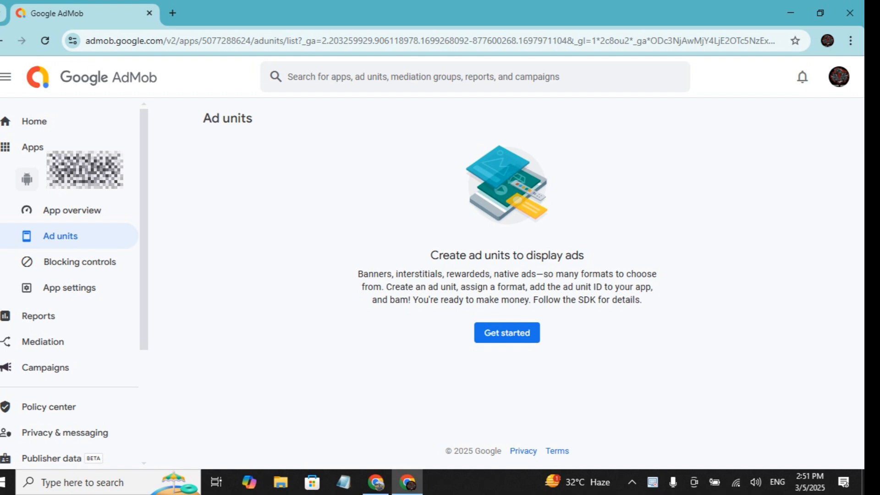
{"action": "left_click", "coordinate": [507, 332]}
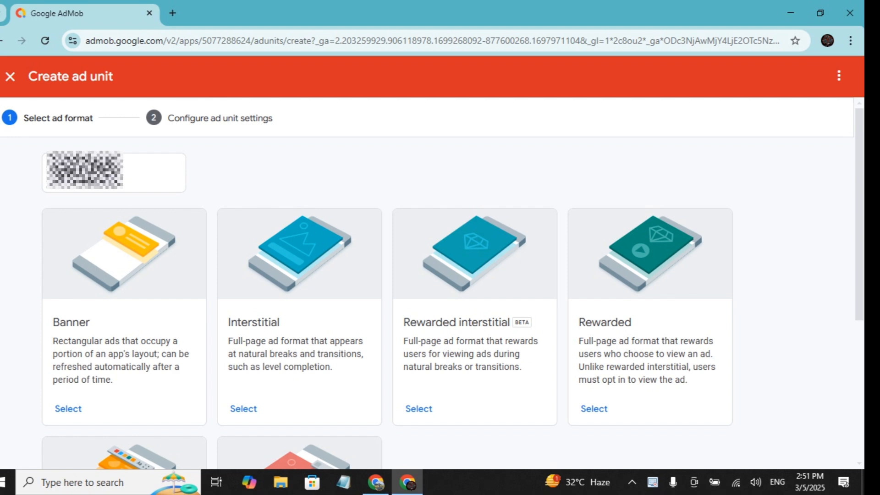
{"action": "scroll", "coordinate": [431, 302], "scroll_direction": "down", "scroll_amount": 3}
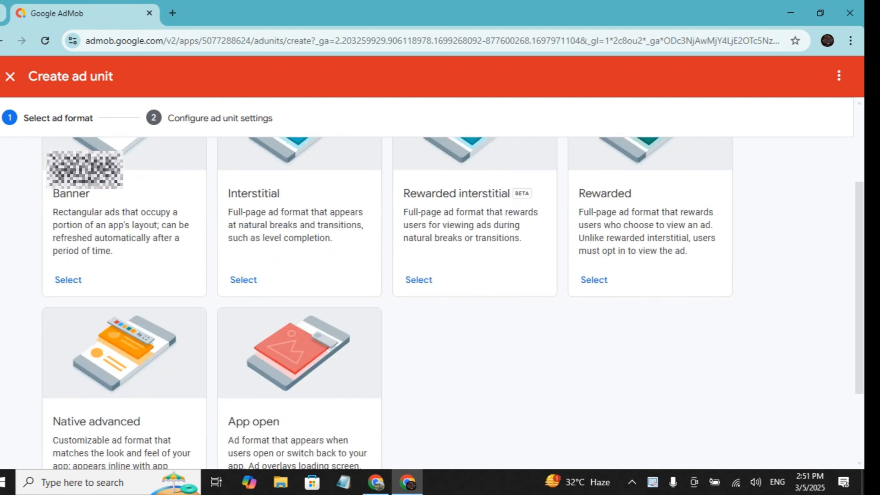
{"action": "scroll", "coordinate": [430, 303], "scroll_direction": "down", "scroll_amount": 3}
{"action": "scroll", "coordinate": [431, 303], "scroll_direction": "up", "scroll_amount": 6}
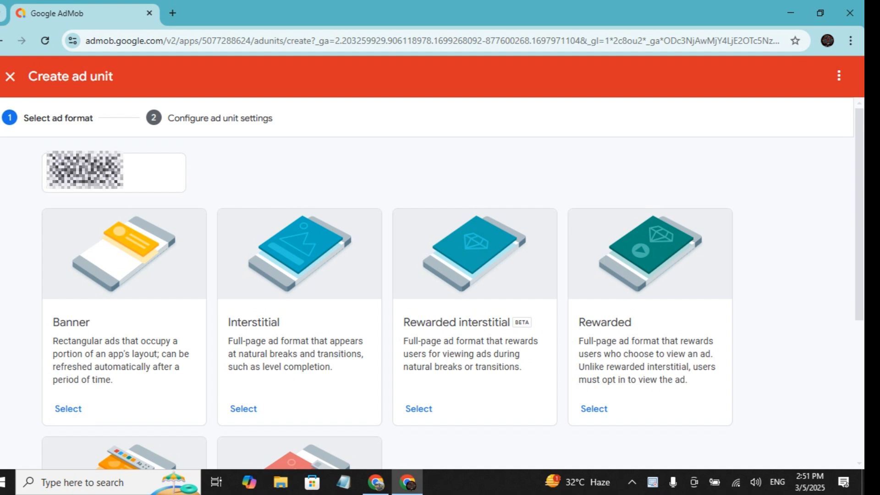
{"action": "left_click", "coordinate": [68, 409]}
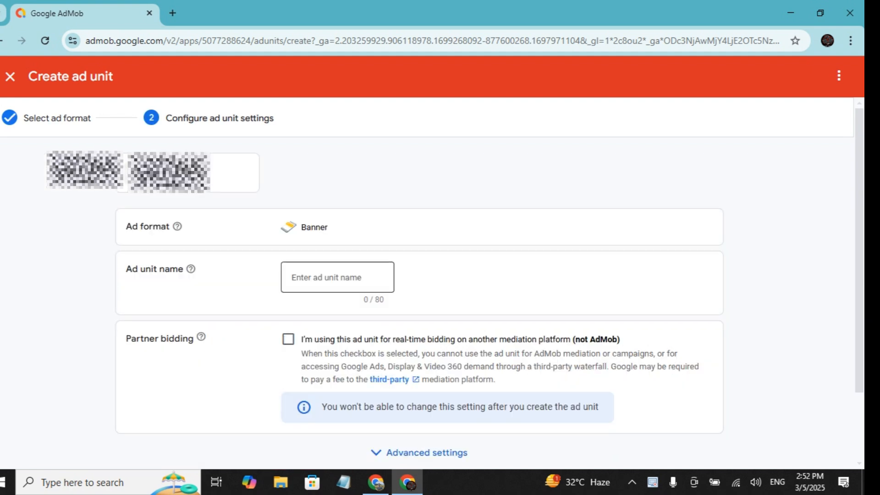
Name the ad unit Banner and create it without partner bidding
{"action": "left_click", "coordinate": [337, 277]}
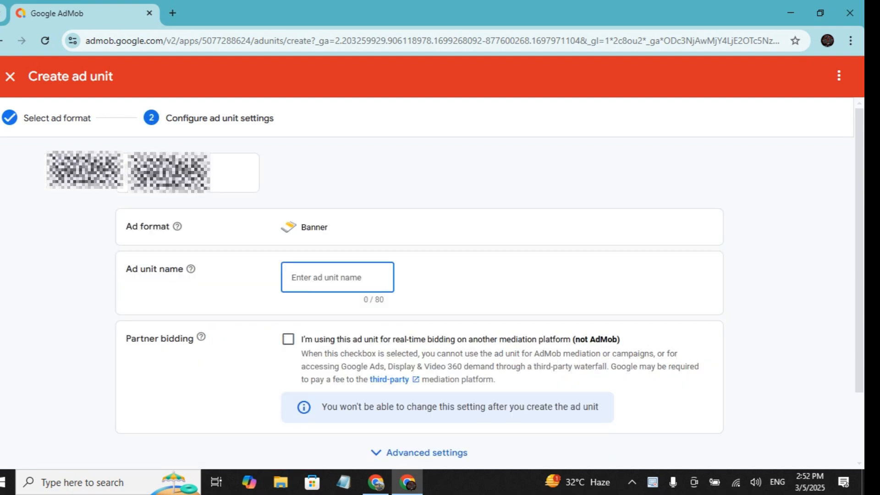
{"action": "type", "text": "Banner"}
{"action": "scroll", "coordinate": [440, 298], "scroll_direction": "down", "scroll_amount": 3}
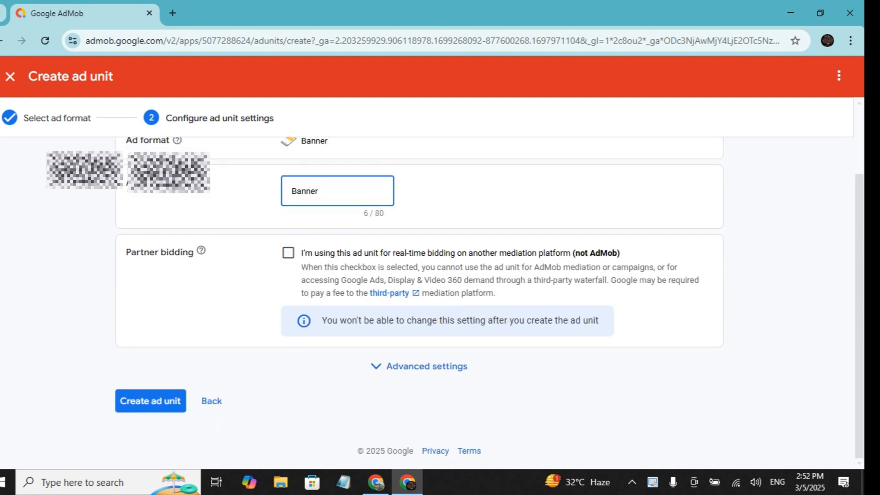
{"action": "left_click", "coordinate": [151, 401]}
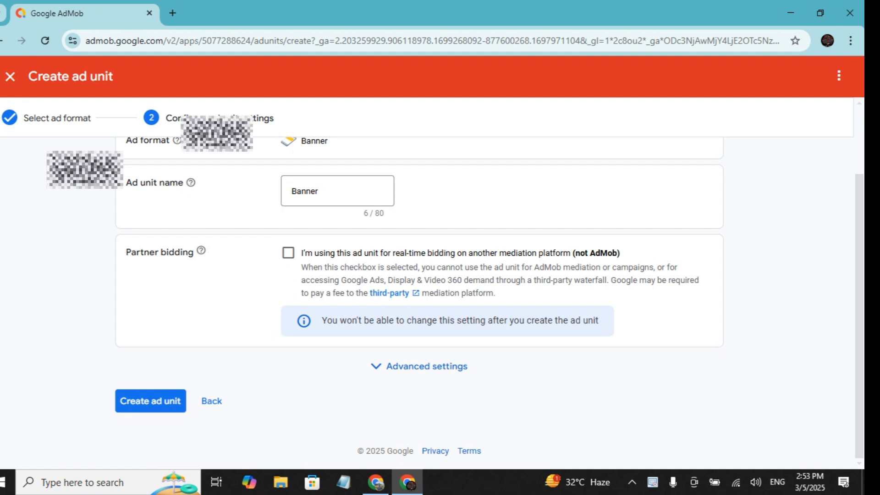
{"action": "left_click", "coordinate": [150, 401]}
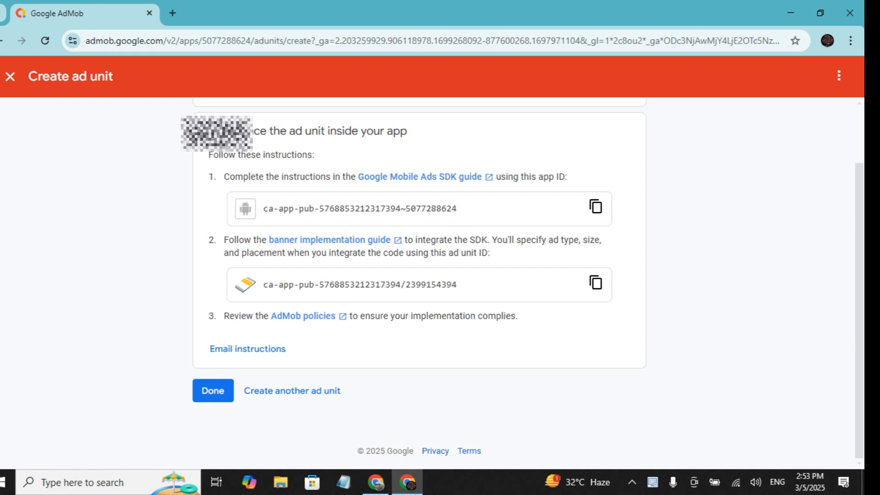
Copy the banner ad unit ID into a blank Notepad document with the label "Banner:", then return to AdMob and finish the ad unit
{"action": "left_click", "coordinate": [596, 207]}
{"action": "left_click", "coordinate": [343, 482]}
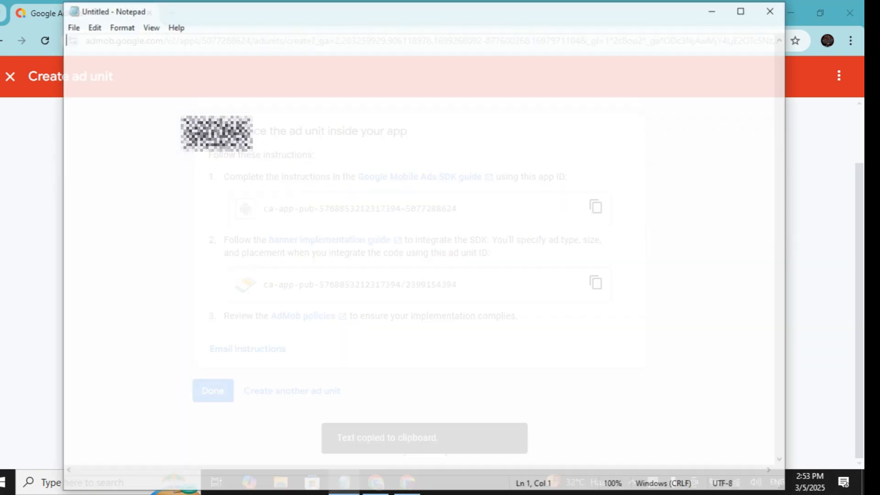
{"action": "type", "text": "Banner:"}
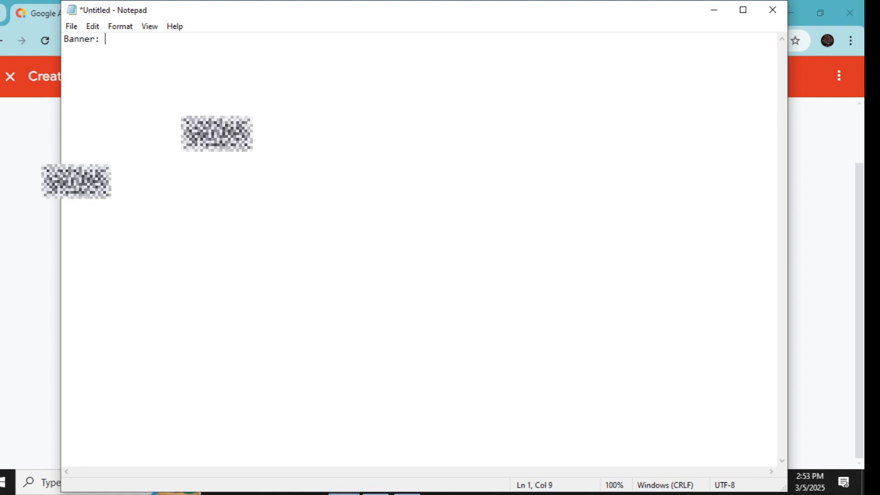
{"action": "key", "text": "ctrl+v"}
{"action": "left_click", "coordinate": [714, 9]}
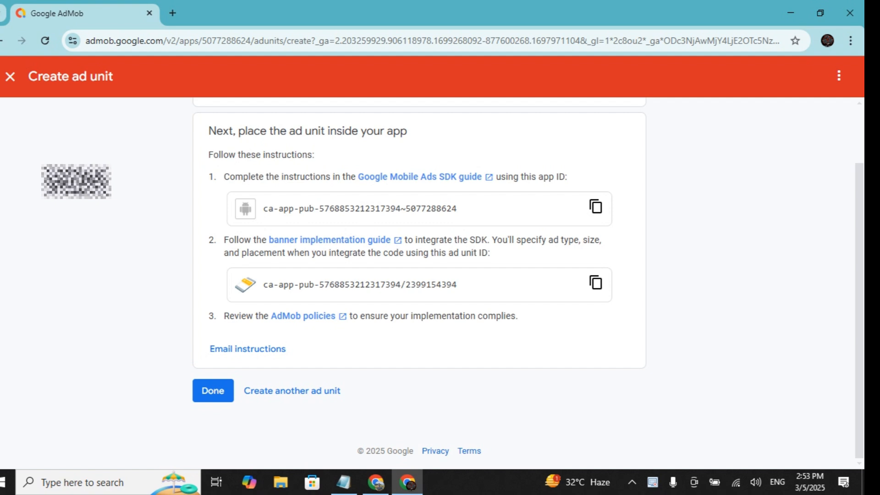
{"action": "left_click", "coordinate": [212, 390]}
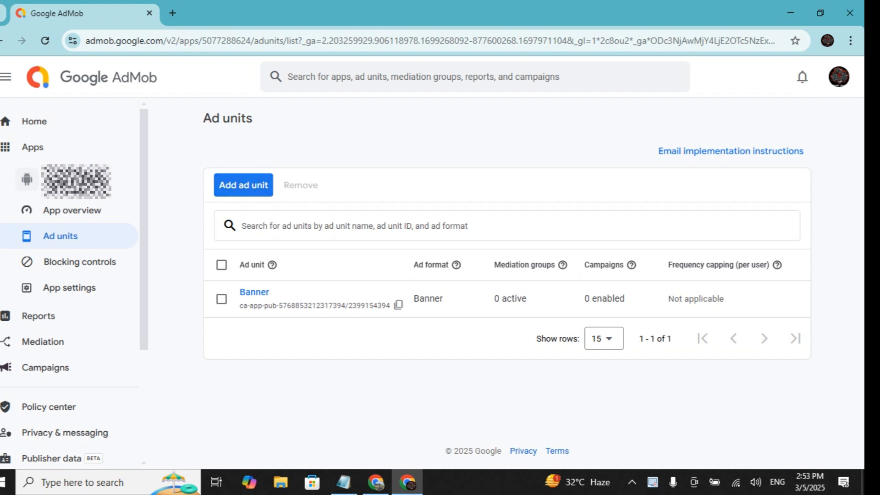
Create a second ad unit in the Interstitial format with the name Full Screen
{"action": "left_click", "coordinate": [244, 186]}
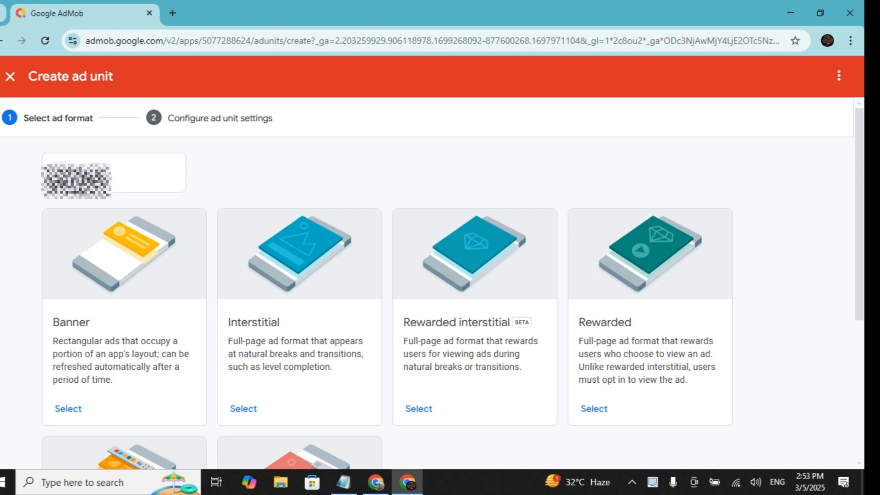
{"action": "scroll", "coordinate": [452, 300], "scroll_direction": "down", "scroll_amount": 2}
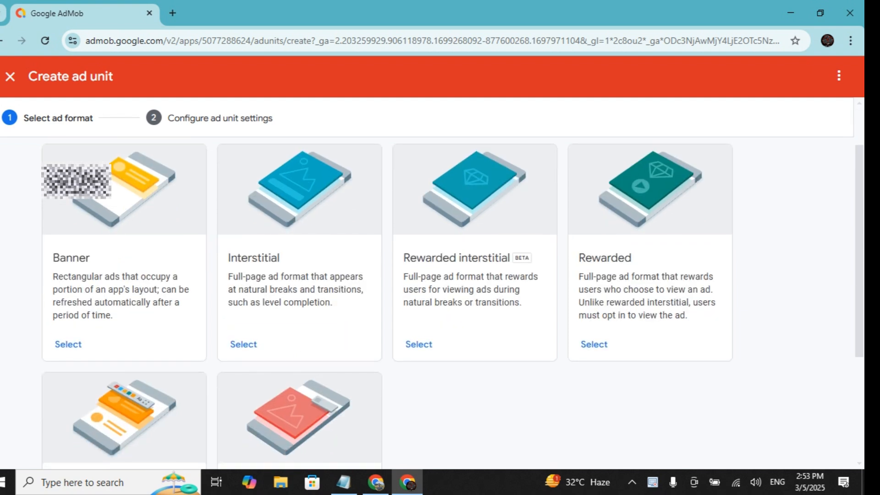
{"action": "left_click", "coordinate": [244, 344]}
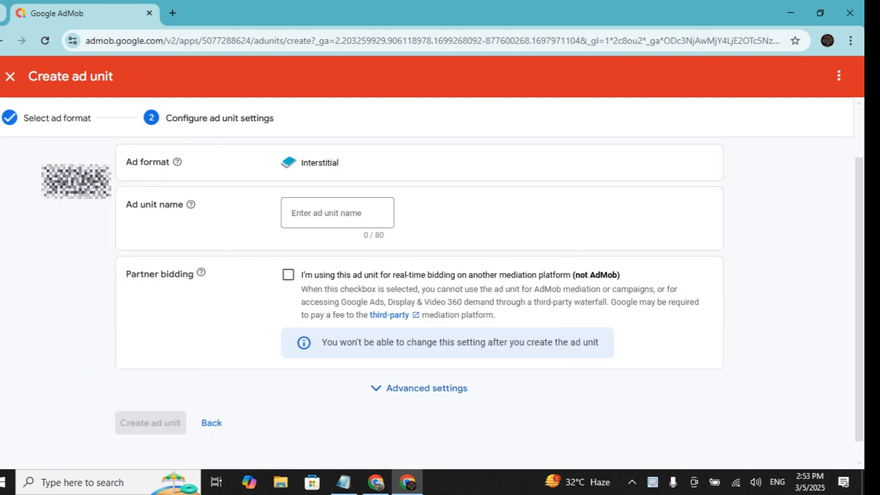
{"action": "left_click", "coordinate": [337, 213]}
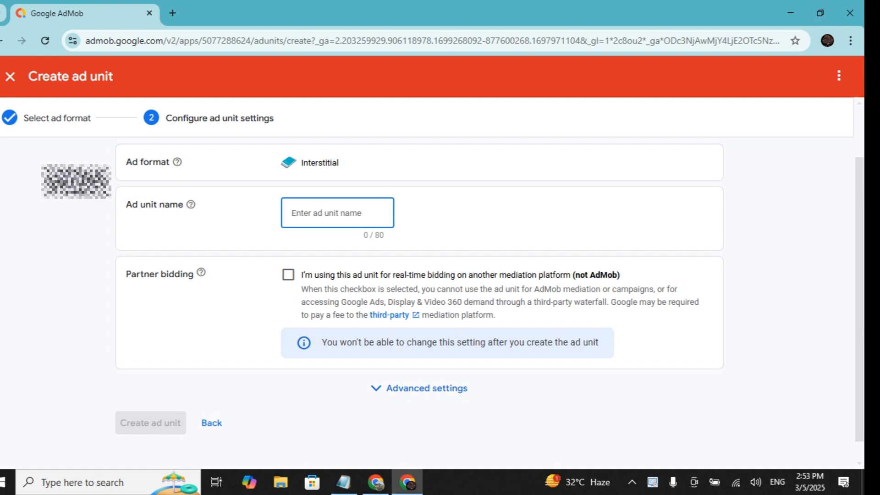
{"action": "type", "text": "Full "}
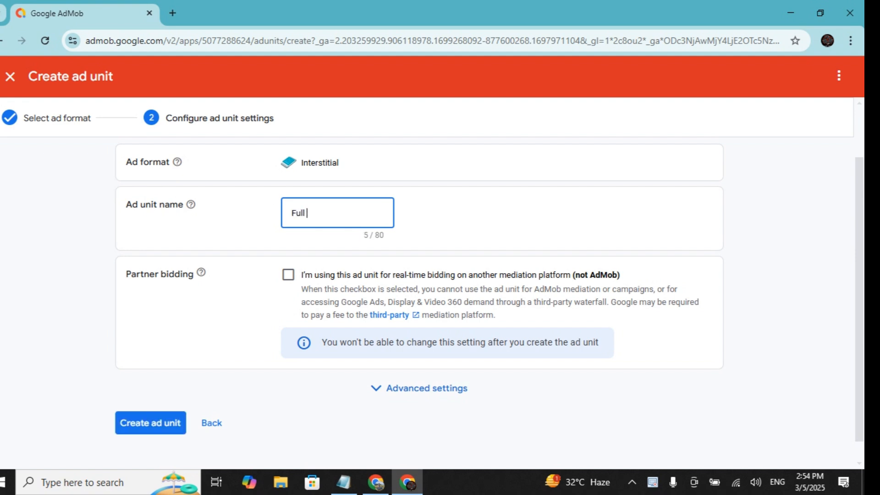
{"action": "type", "text": "Screen"}
{"action": "left_click", "coordinate": [150, 423]}
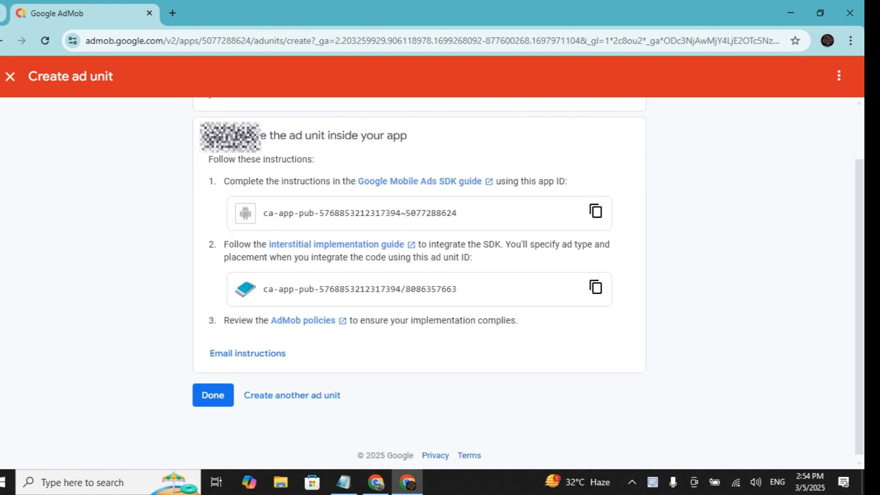
Copy the interstitial ad unit ID onto a new Notepad line labelled "Full Screen:", then return to AdMob and finish the ad unit
{"action": "left_click", "coordinate": [596, 287]}
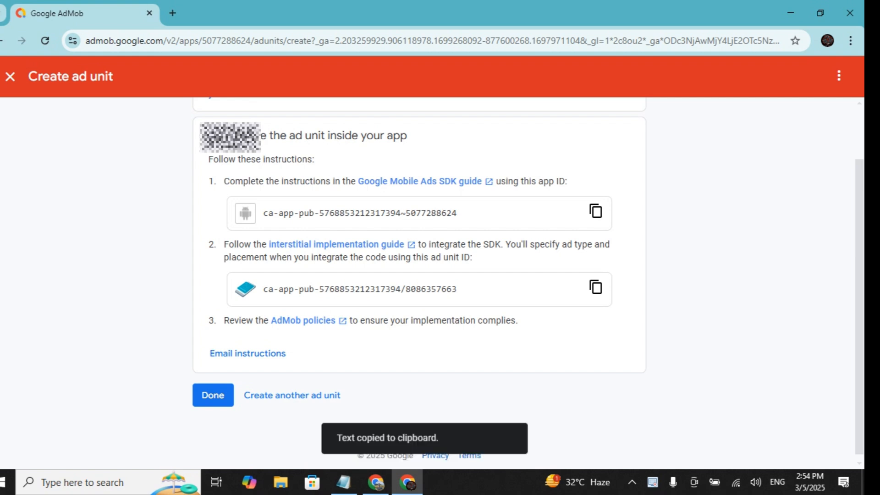
{"action": "left_click", "coordinate": [343, 482]}
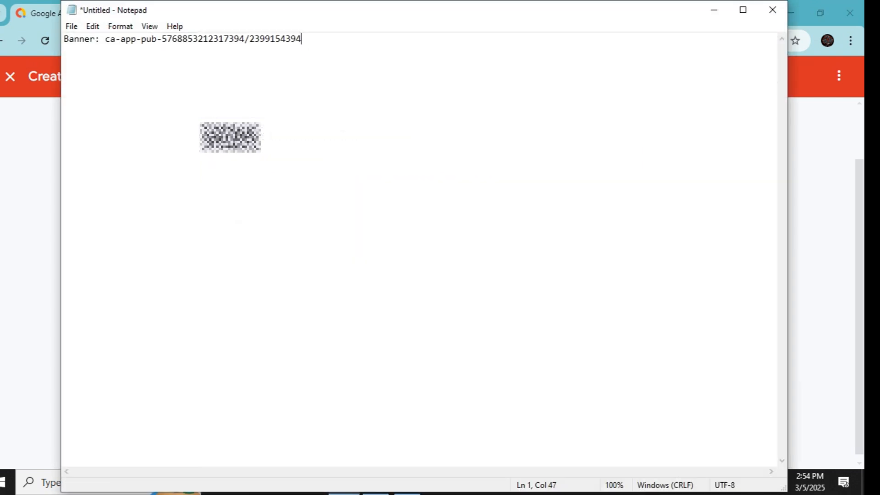
{"action": "key", "text": "Return"}
{"action": "type", "text": "R"}
{"action": "key", "text": "BackSpace"}
{"action": "type", "text": "Full Screen:"}
{"action": "key", "text": "ctrl+v"}
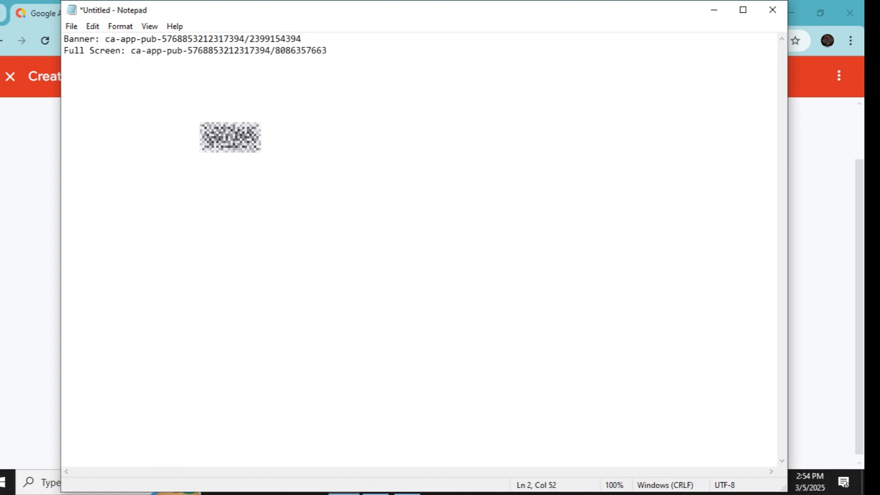
{"action": "left_click", "coordinate": [713, 10]}
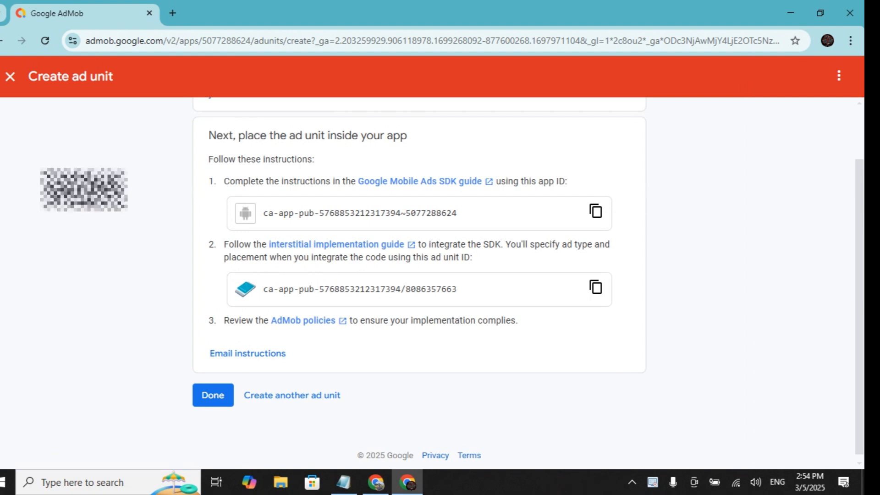
{"action": "left_click", "coordinate": [213, 395]}
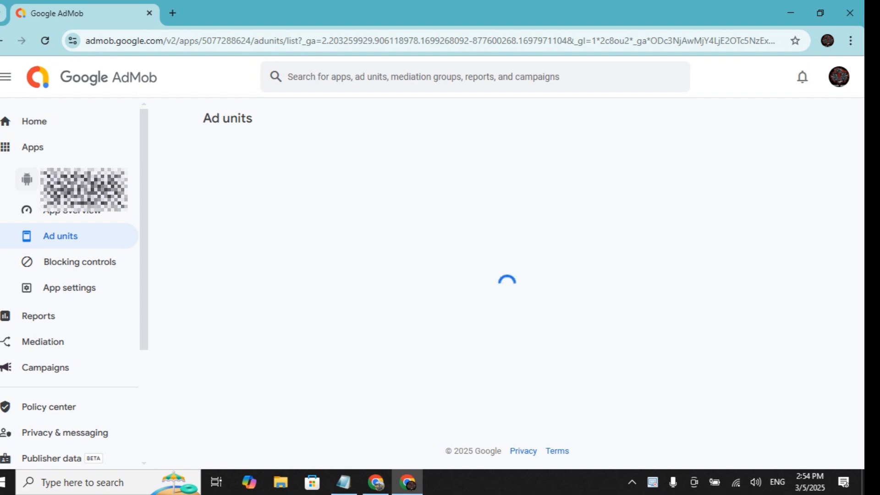